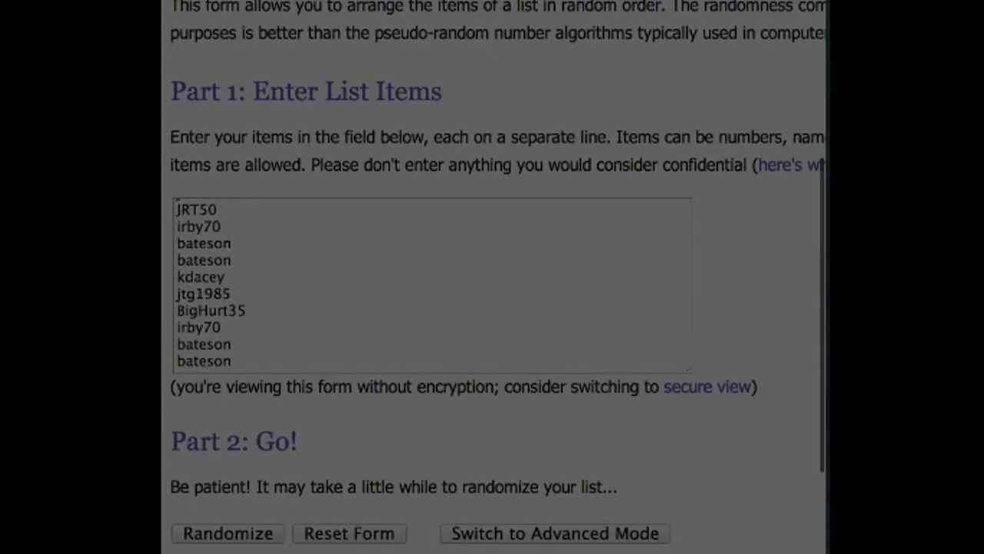
Step: Review the participant usernames entered in the List Randomizer form from beginning to end
scroll(308, 361, up, 10)
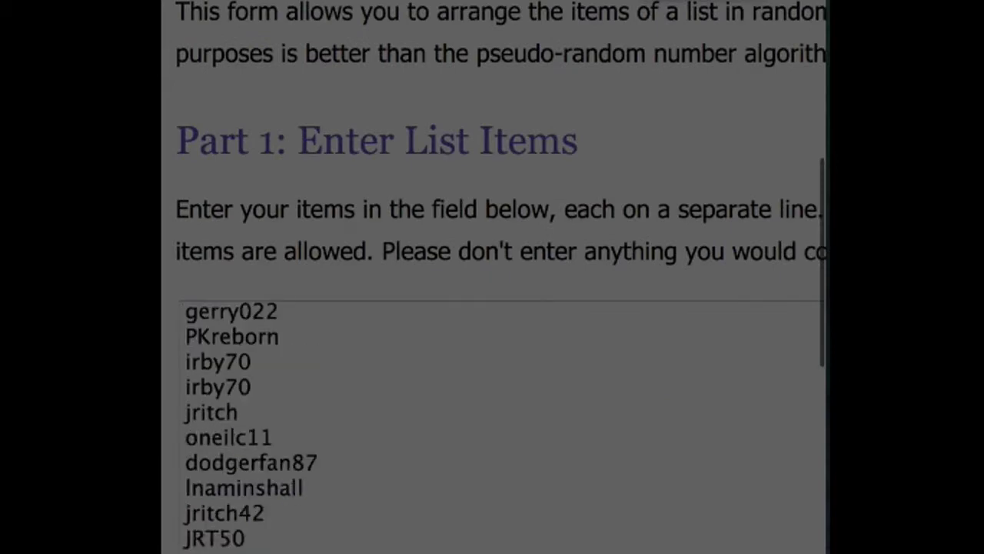
scroll(308, 361, down, 10)
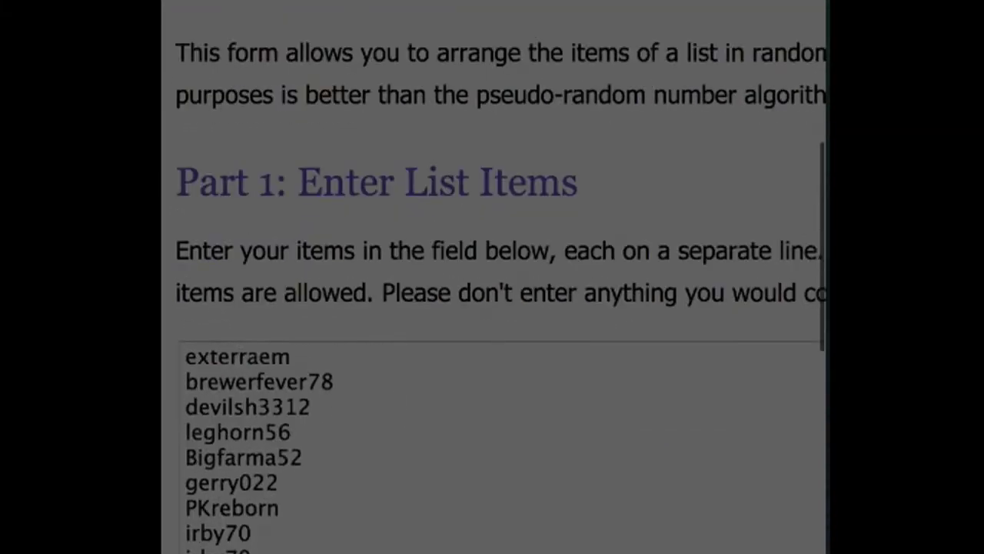
scroll(308, 307, up, 6)
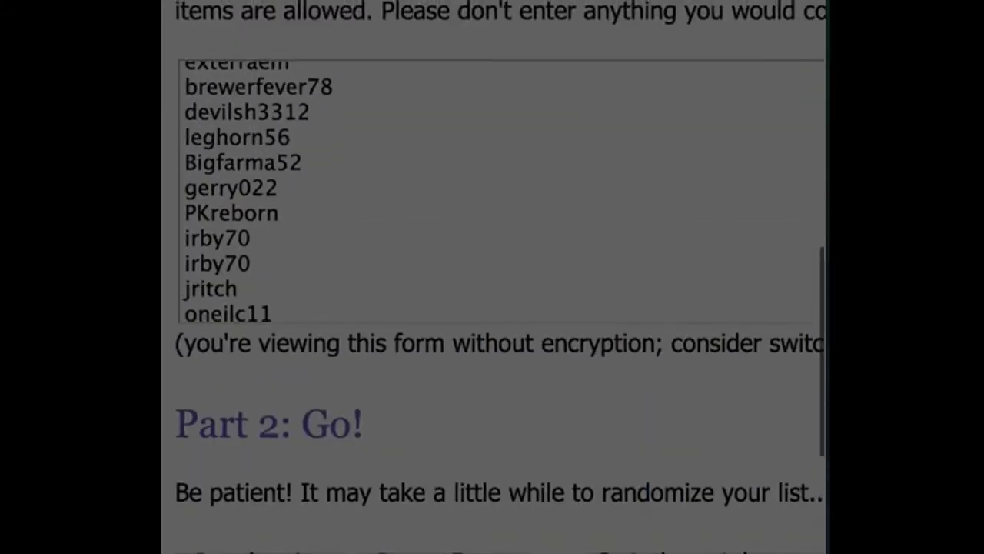
scroll(500, 246, up, 1)
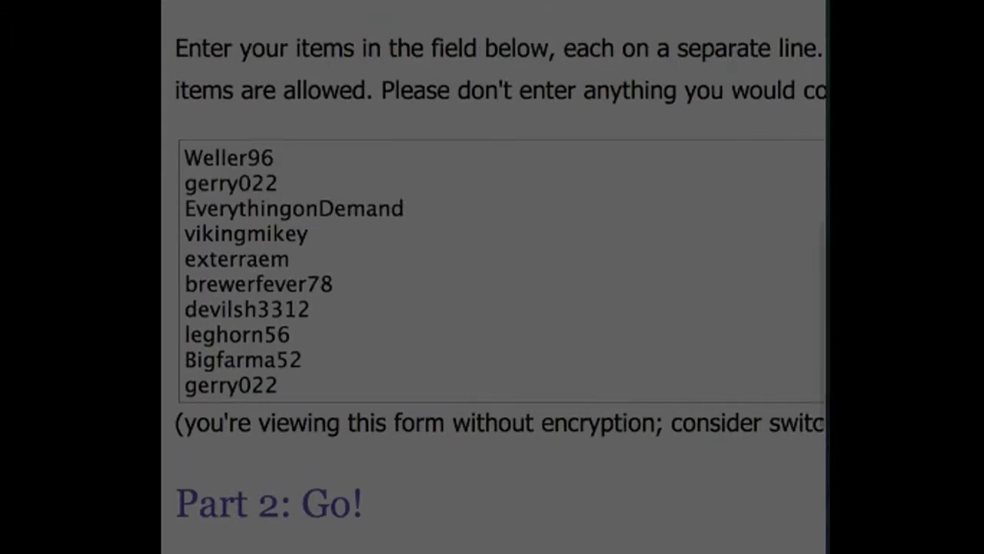
scroll(500, 246, down, 2)
scroll(500, 269, down, 3)
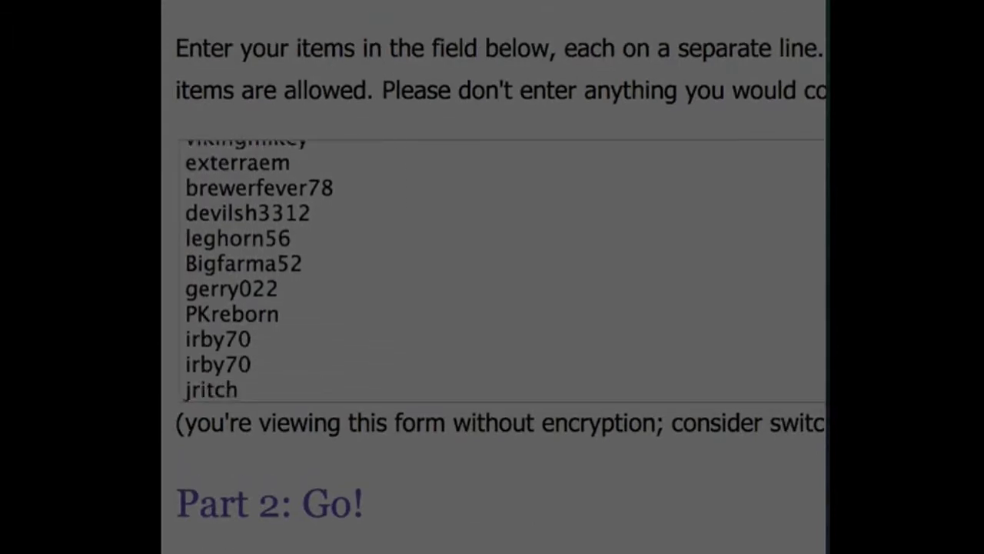
scroll(500, 269, down, 3)
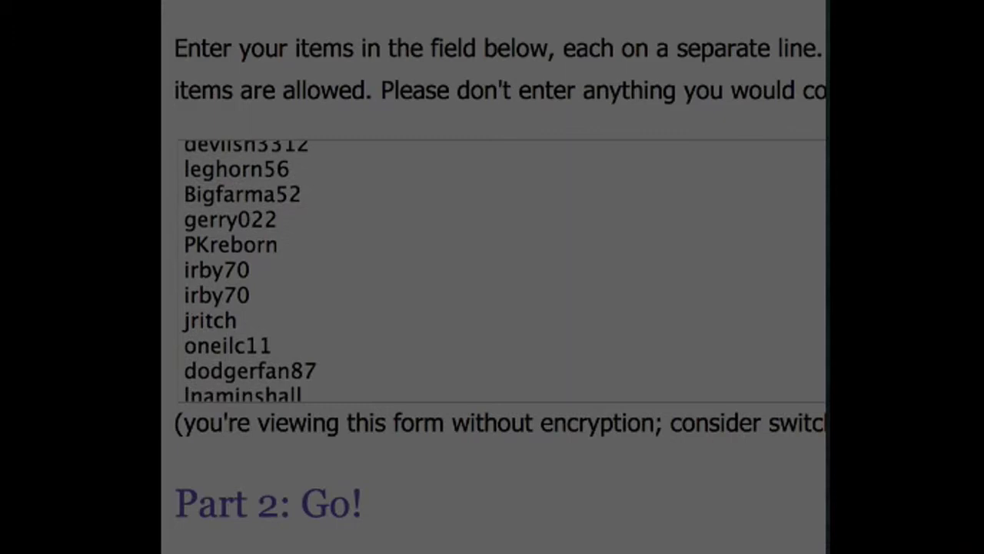
scroll(500, 269, down, 5)
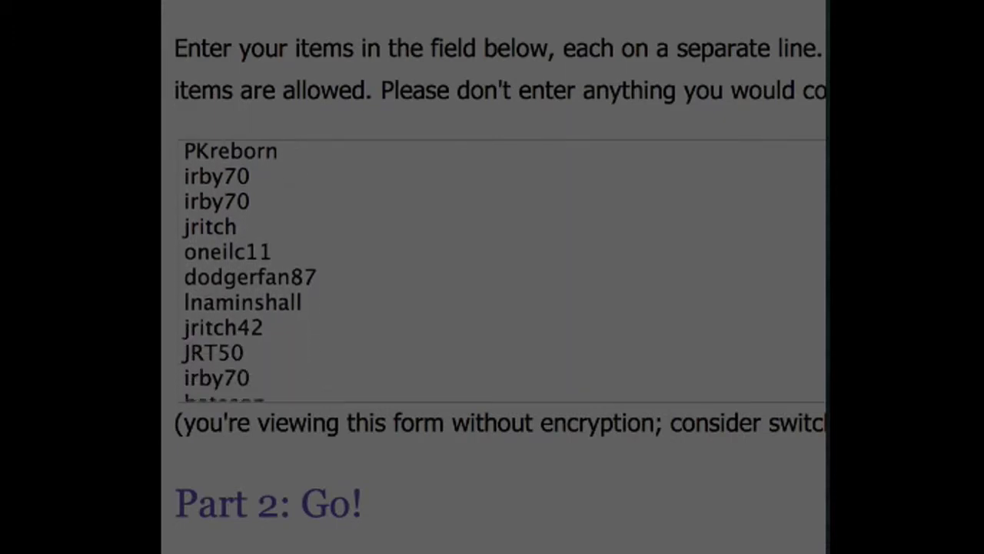
scroll(499, 270, down, 6)
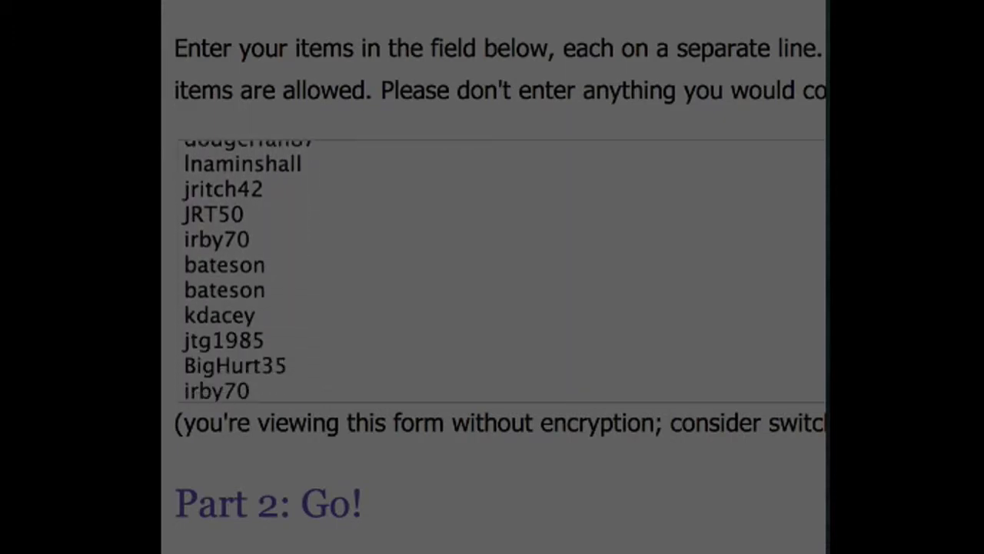
scroll(500, 269, down, 1)
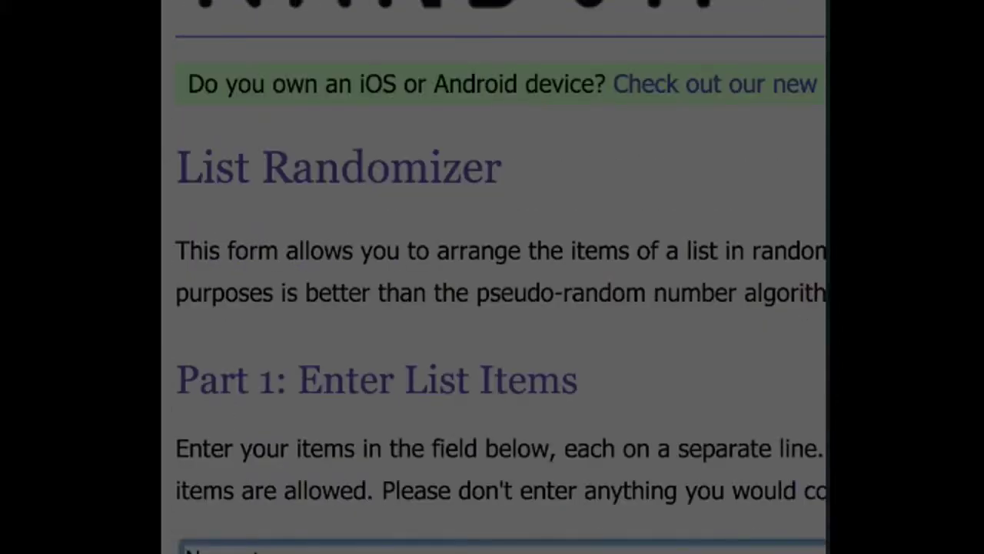
Step: Review the basketball team names entered in the second List Randomizer form
scroll(492, 277, down, 3)
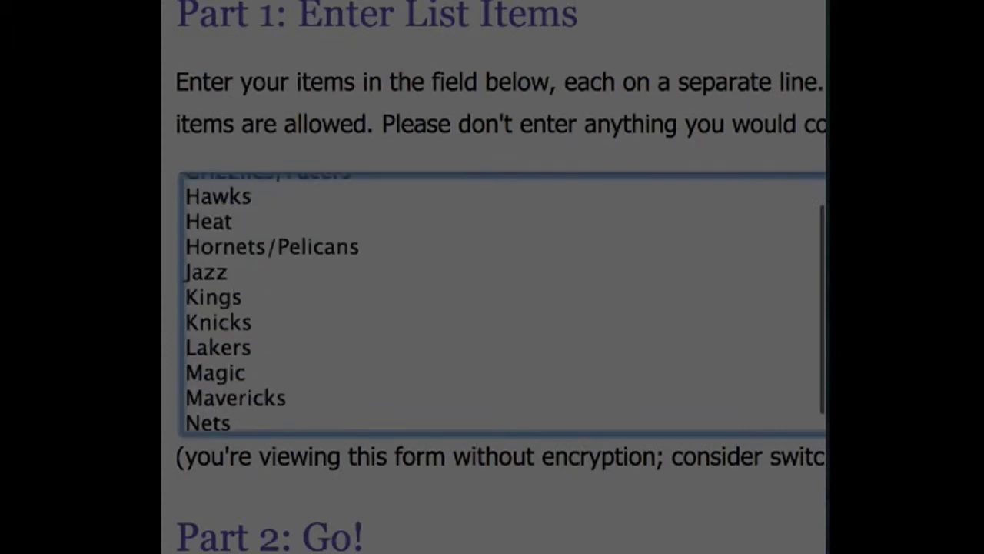
drag(256, 279, 335, 279)
scroll(500, 304, up, 1)
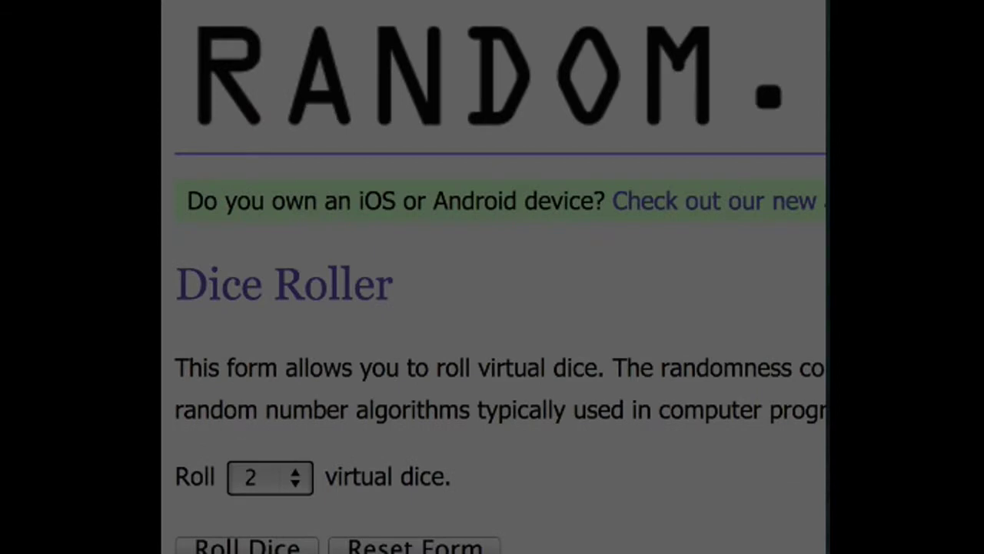
Step: Roll two virtual dice in the Dice Roller, and roll the pair a second time
scroll(499, 307, down, 3)
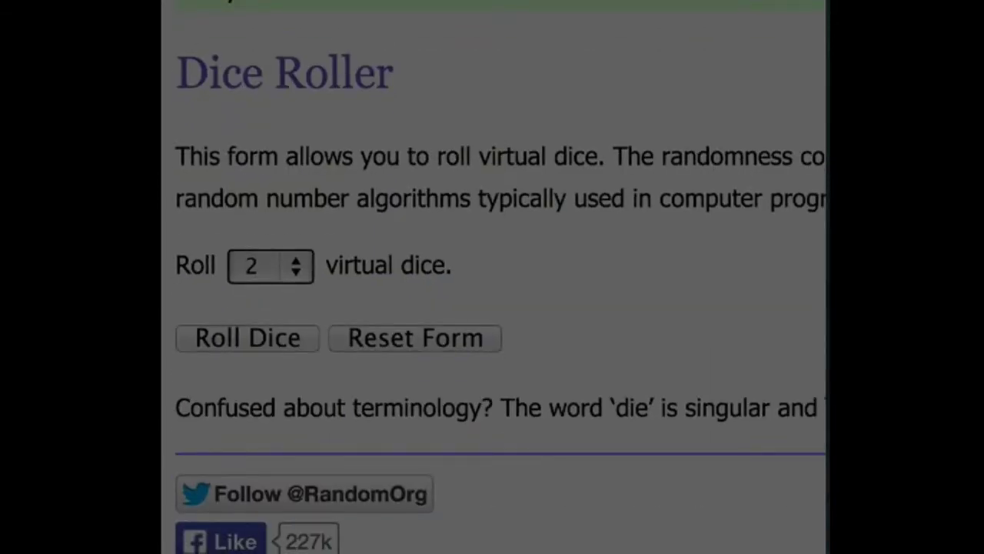
key(Return)
scroll(492, 308, down, 4)
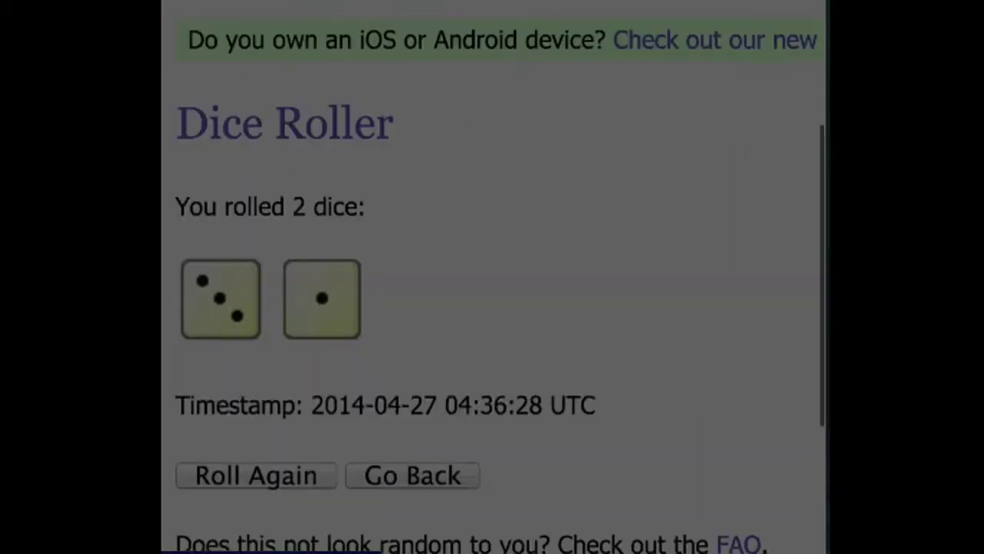
scroll(492, 307, down, 3)
key(Return)
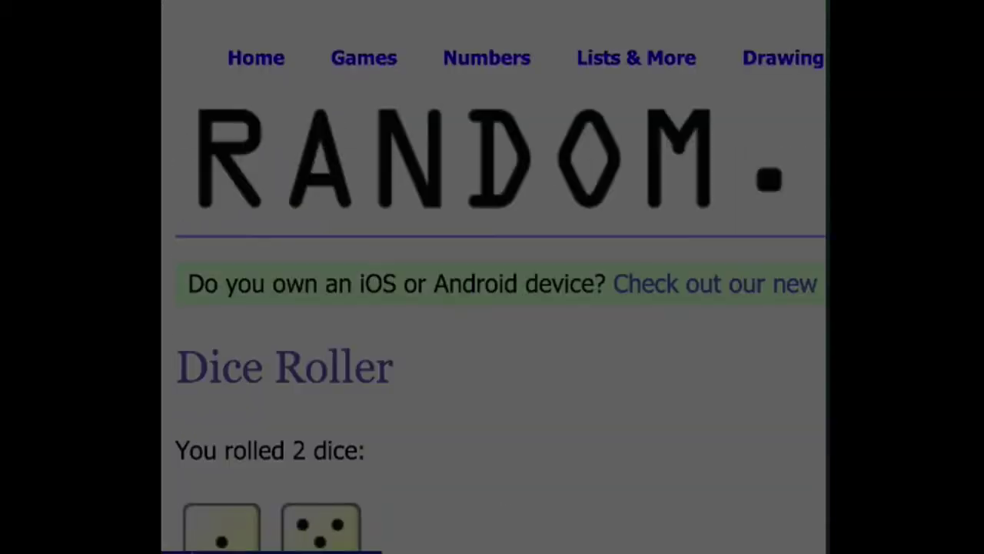
scroll(492, 307, down, 4)
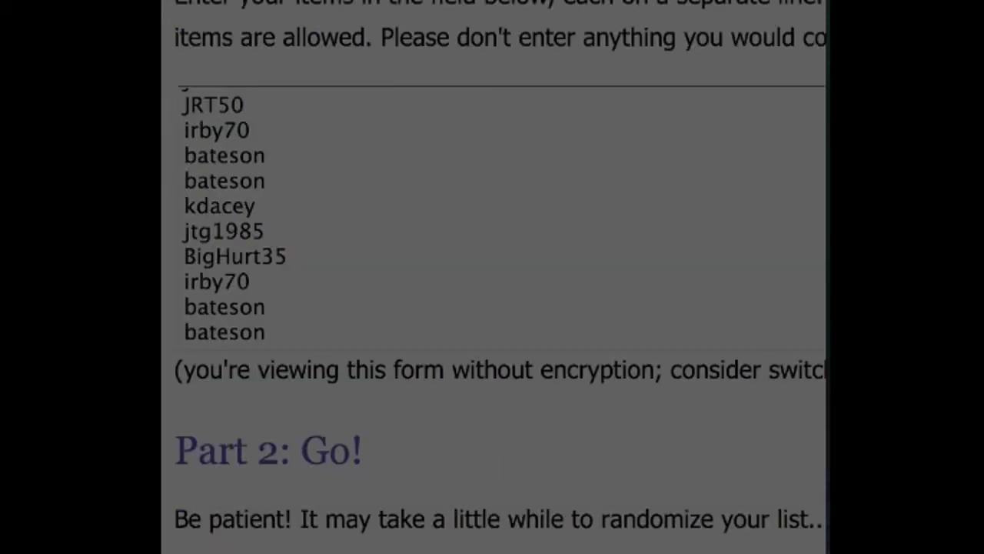
Step: Randomize the list of participant usernames for the first time
scroll(492, 277, up, 1)
scroll(492, 277, down, 5)
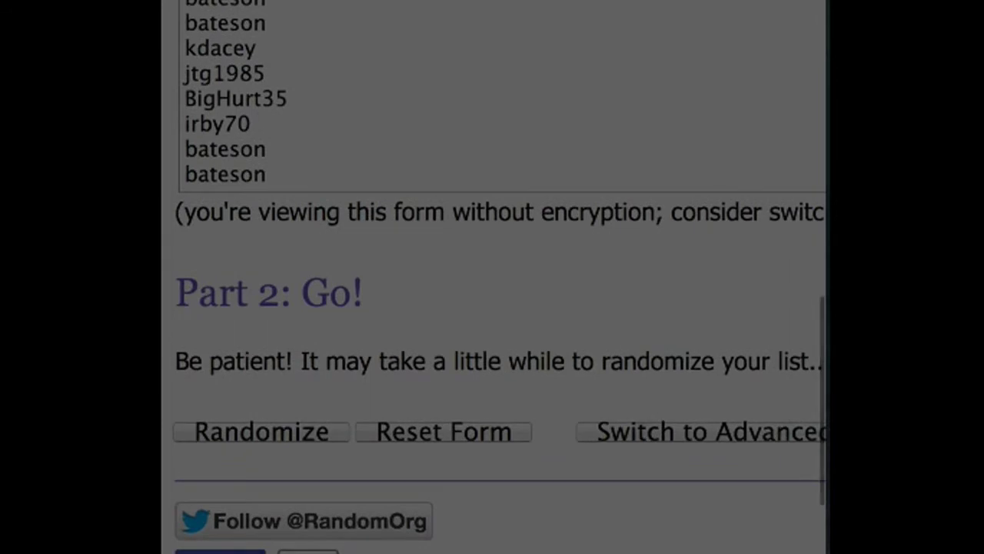
key(super+minus)
key(super+minus)
click(220, 413)
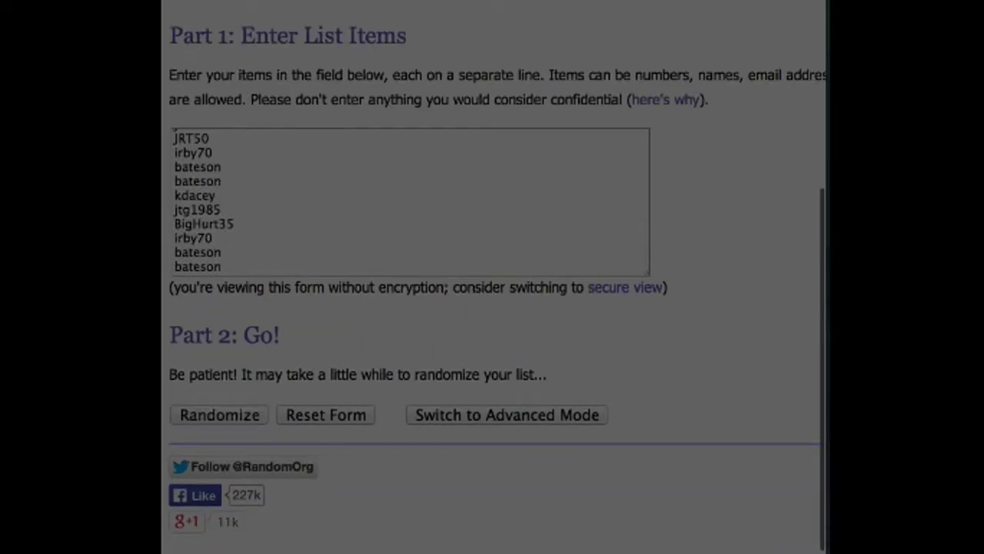
scroll(492, 277, down, 5)
key(super+minus)
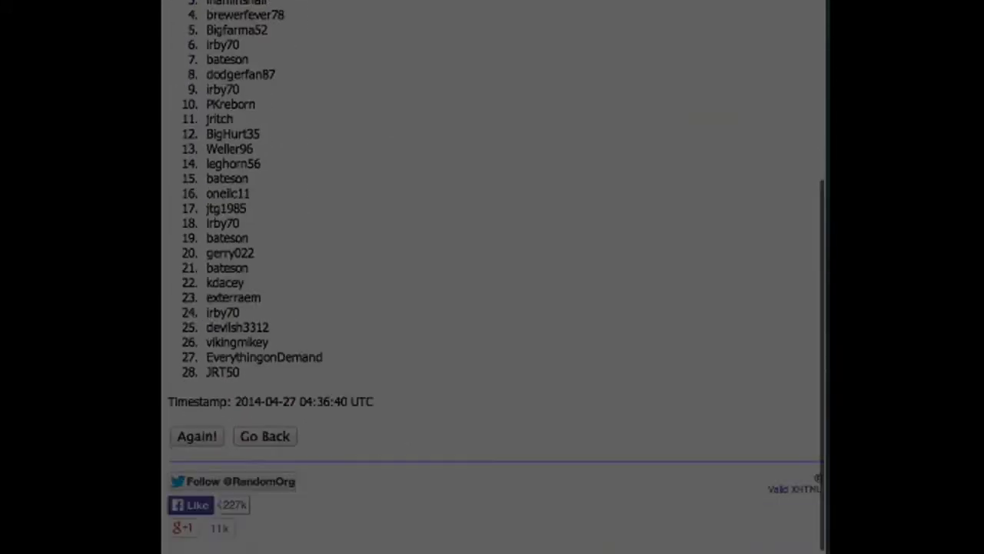
Step: Repeat the randomization of the participant usernames until the list has been randomized six times
click(197, 436)
scroll(492, 277, down, 5)
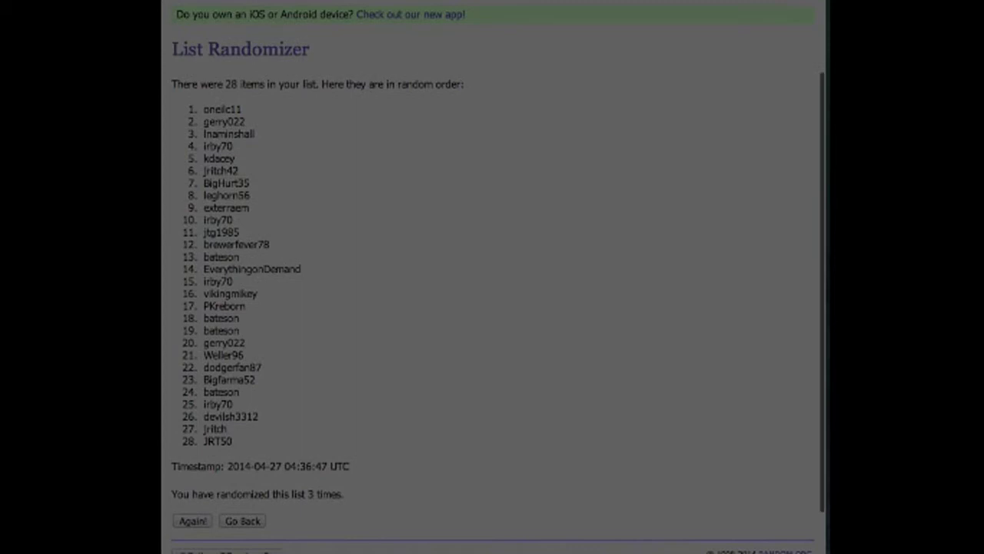
click(192, 520)
scroll(492, 277, down, 3)
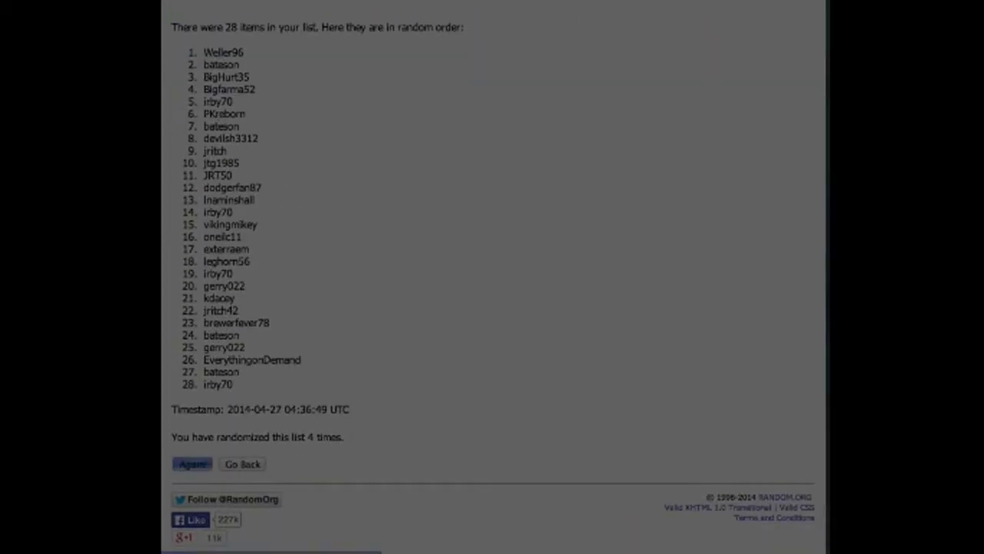
click(193, 465)
scroll(492, 277, down, 5)
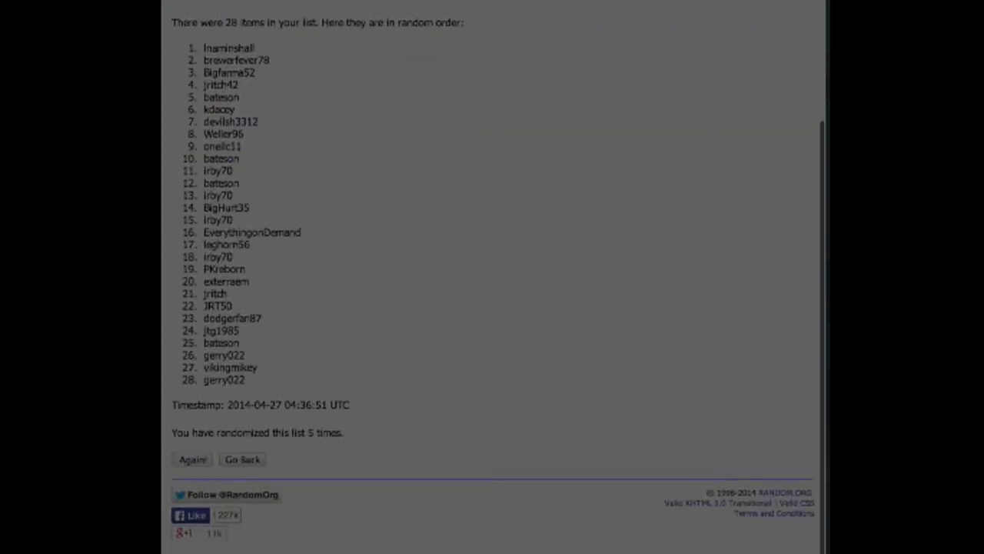
click(192, 459)
scroll(492, 276, down, 5)
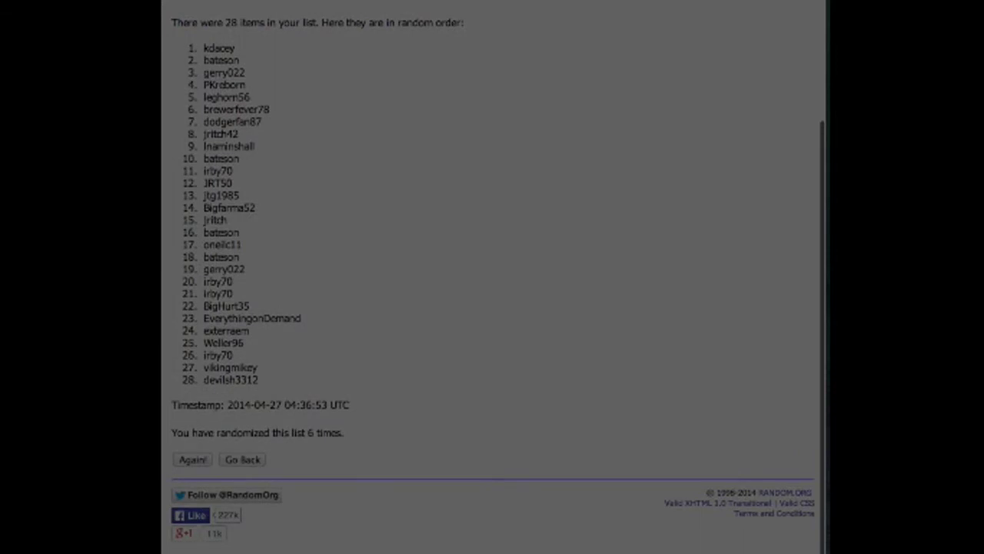
Step: Copy all 28 usernames from the sixth randomized result
drag(261, 384, 185, 44)
right_click(290, 98)
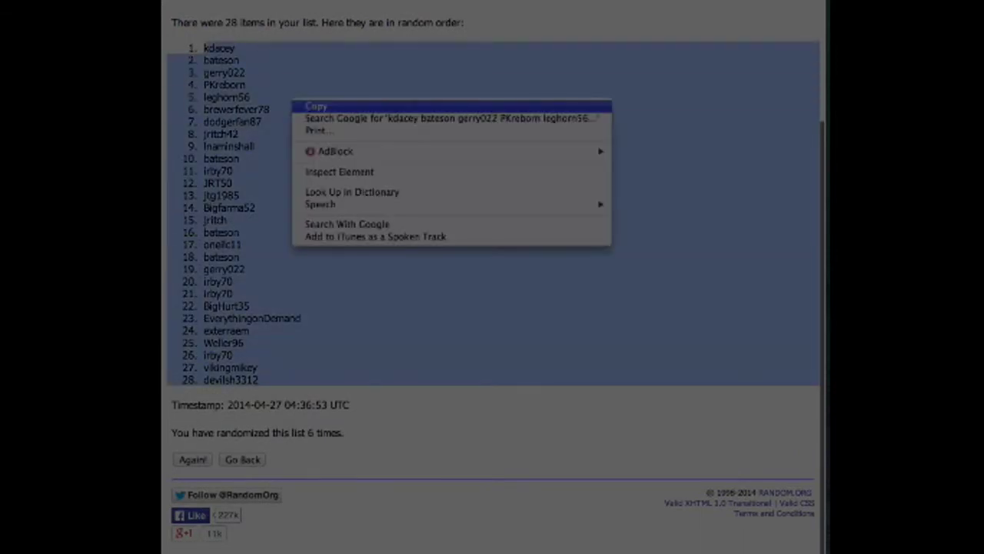
click(318, 104)
click(318, 103)
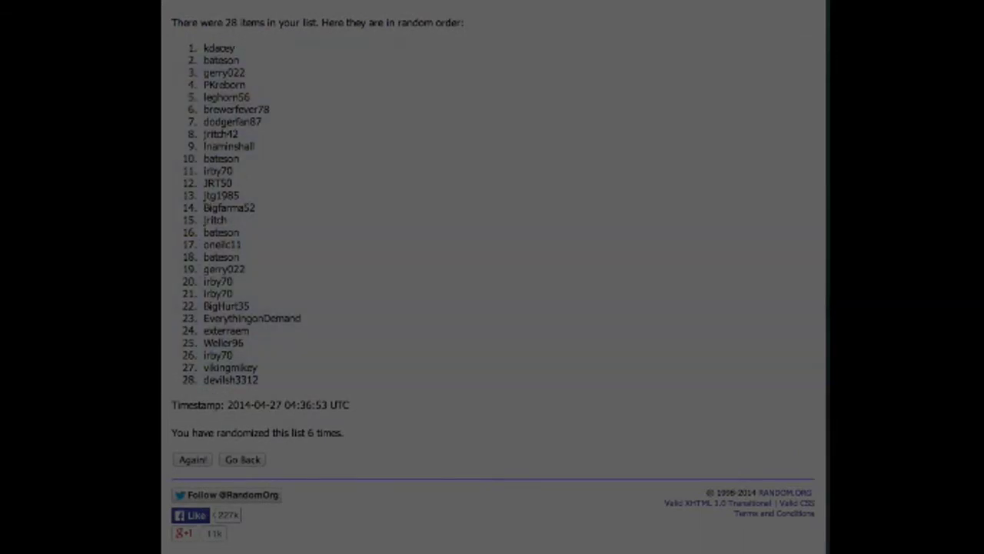
Step: Switch to Excel and paste the copied usernames into an empty area of column P on the Intrigue #1 sheet
key(ctrl+plus)
key(ctrl+plus)
key(ctrl+plus)
scroll(492, 277, down, 5)
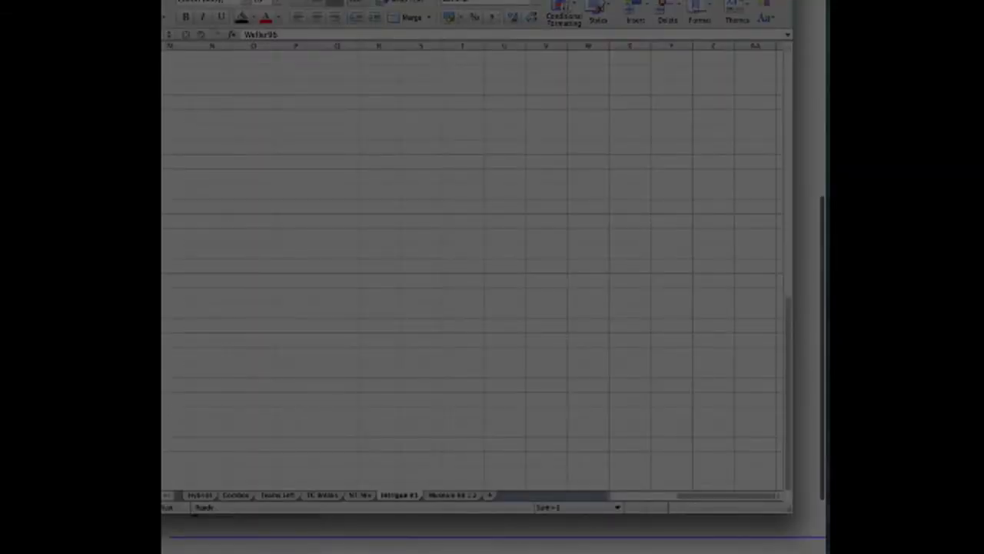
click(295, 56)
right_click(299, 59)
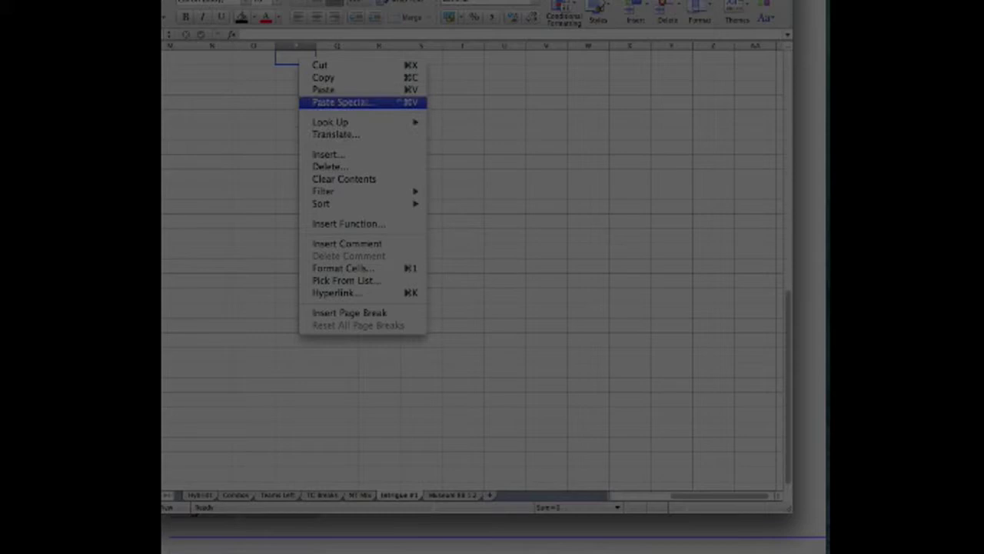
click(323, 89)
Step: Set the pasted usernames' font size to 18 and adjust the column width to fit them
click(263, 3)
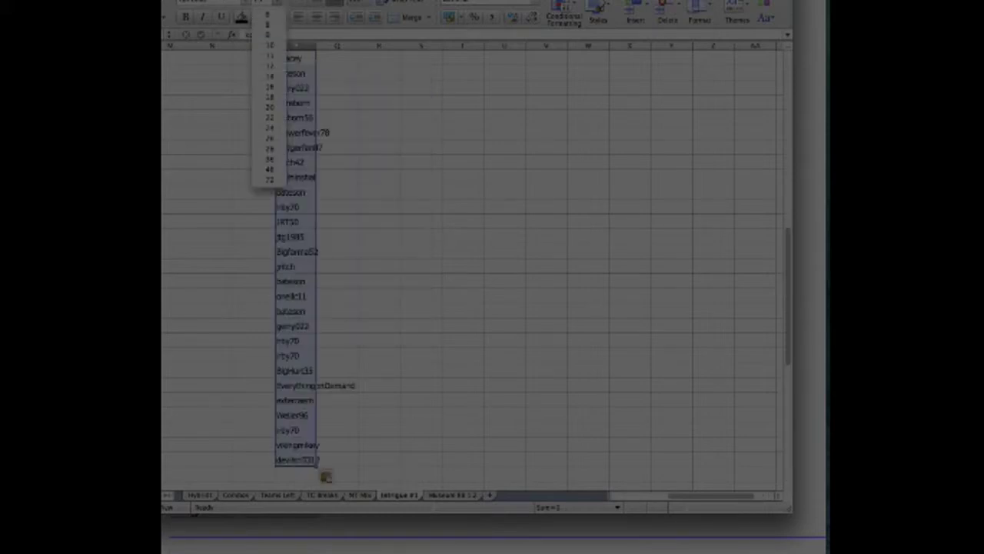
click(269, 97)
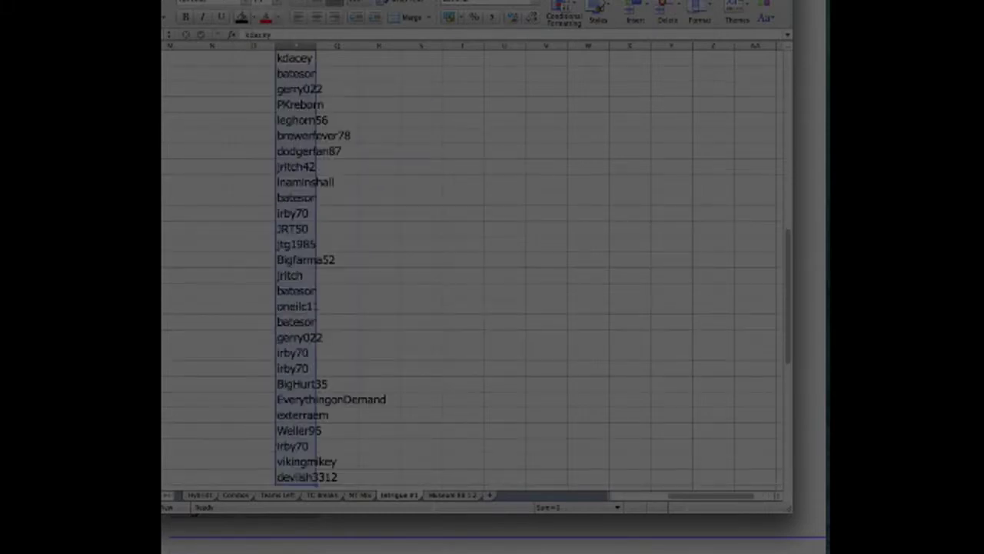
double_click(315, 46)
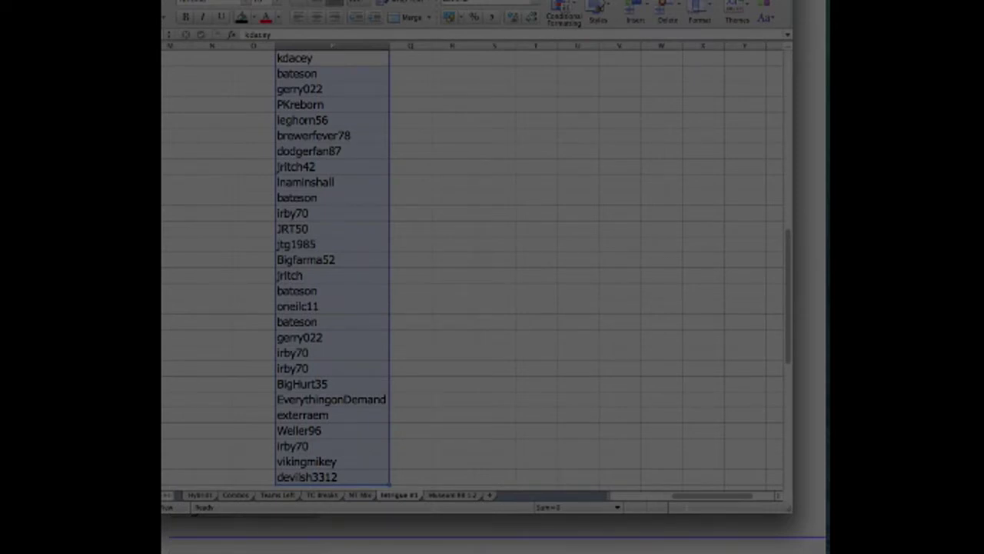
drag(431, 46, 411, 46)
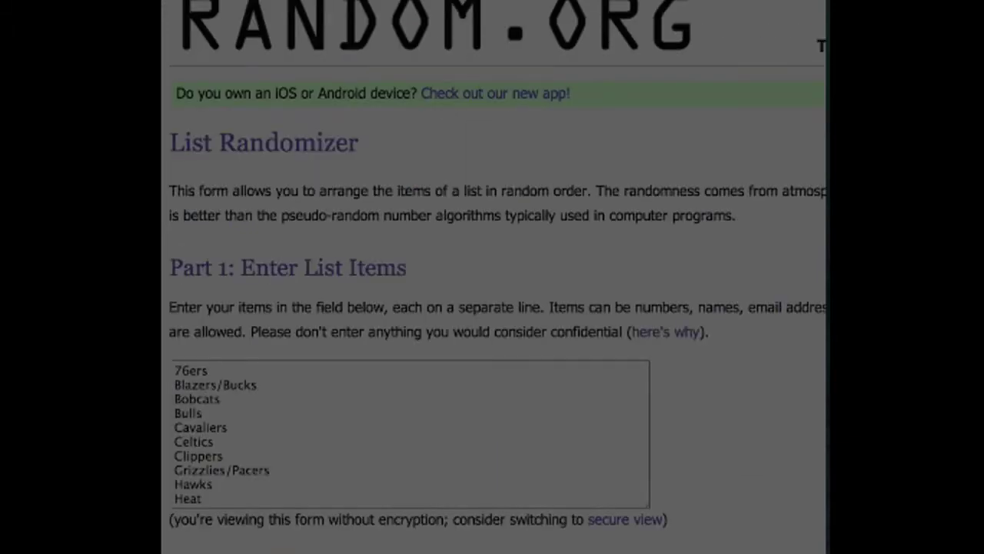
Step: Randomize the list of basketball teams six times in the second List Randomizer form
scroll(495, 277, down, 5)
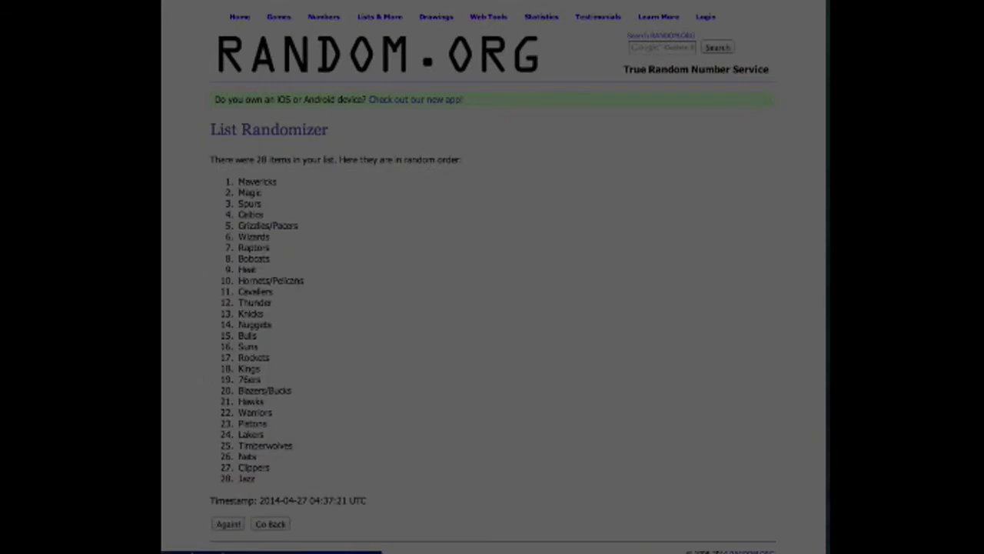
scroll(517, 283, down, 1)
key(Return)
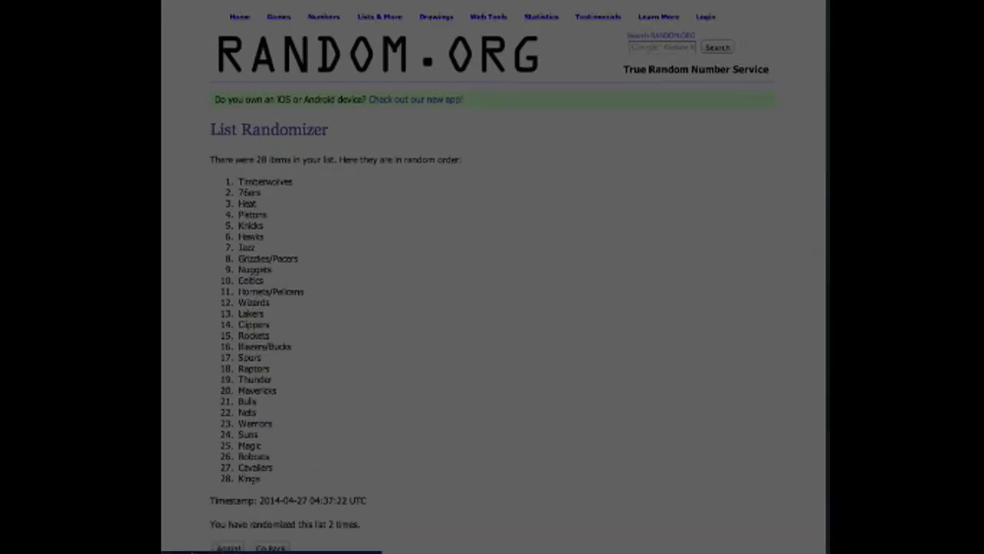
scroll(492, 277, down, 2)
key(Return)
scroll(492, 277, down, 2)
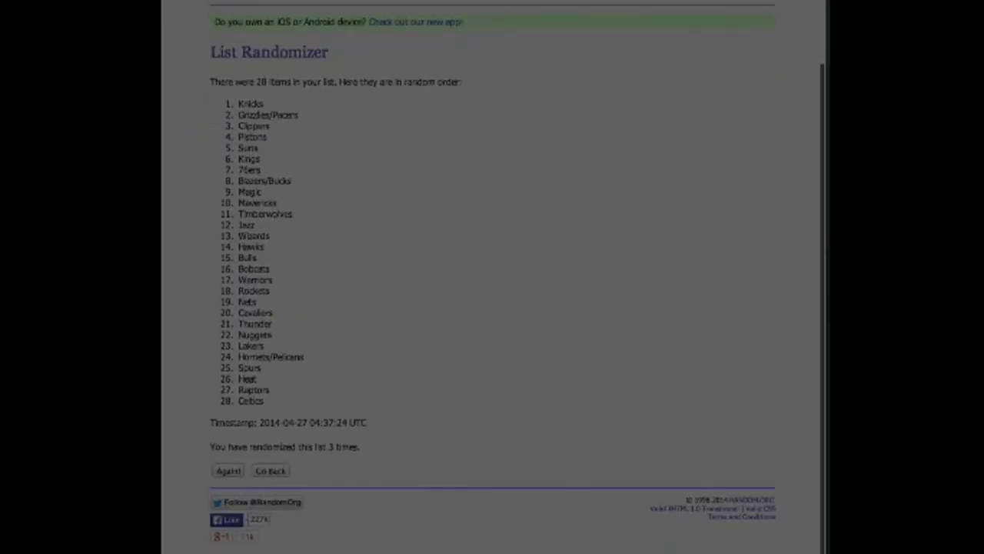
key(Return)
scroll(492, 277, down, 2)
key(Return)
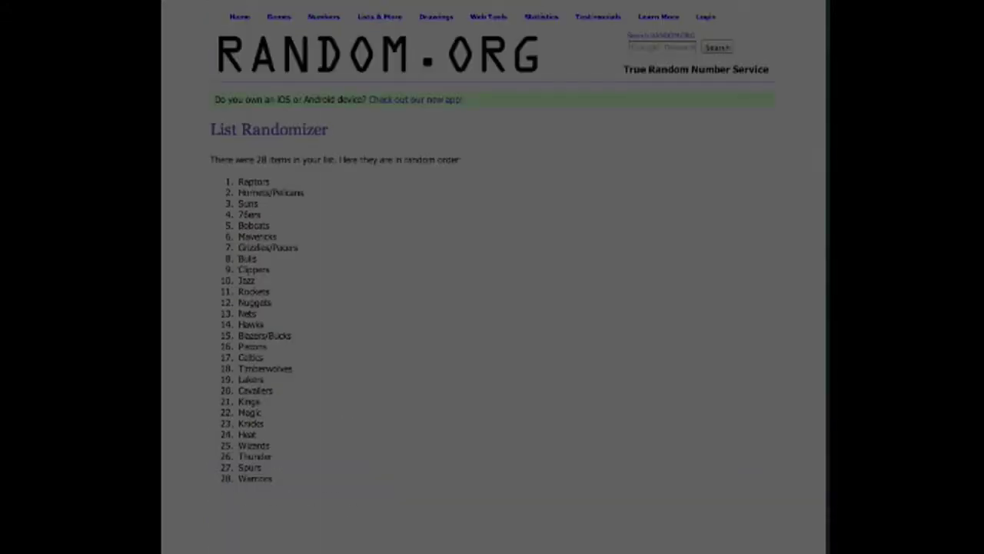
scroll(492, 277, down, 2)
key(Return)
scroll(492, 276, down, 2)
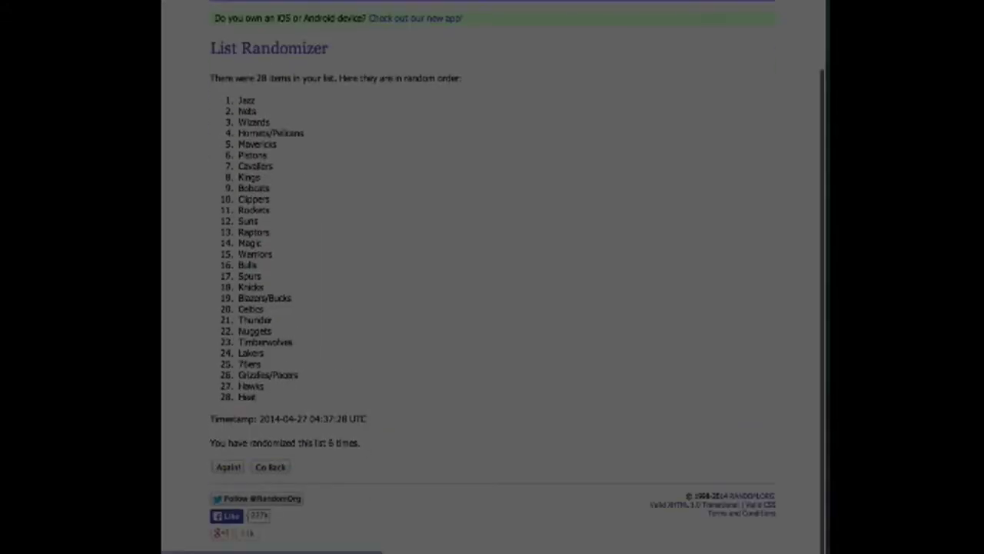
Step: Copy all 28 team names from the sixth randomized result
drag(358, 447, 273, 447)
drag(265, 402, 223, 102)
right_click(247, 128)
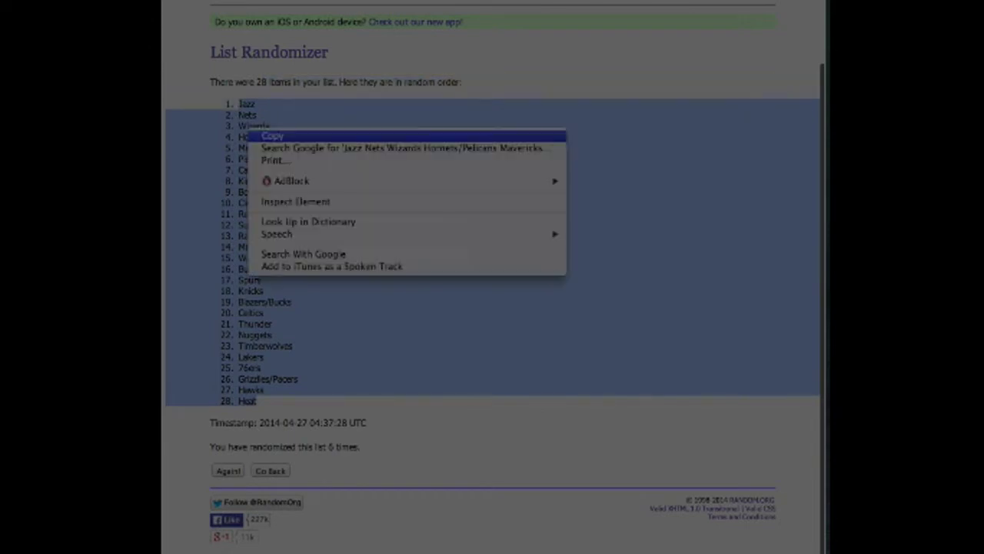
click(265, 136)
key(ctrl+plus)
key(ctrl+plus)
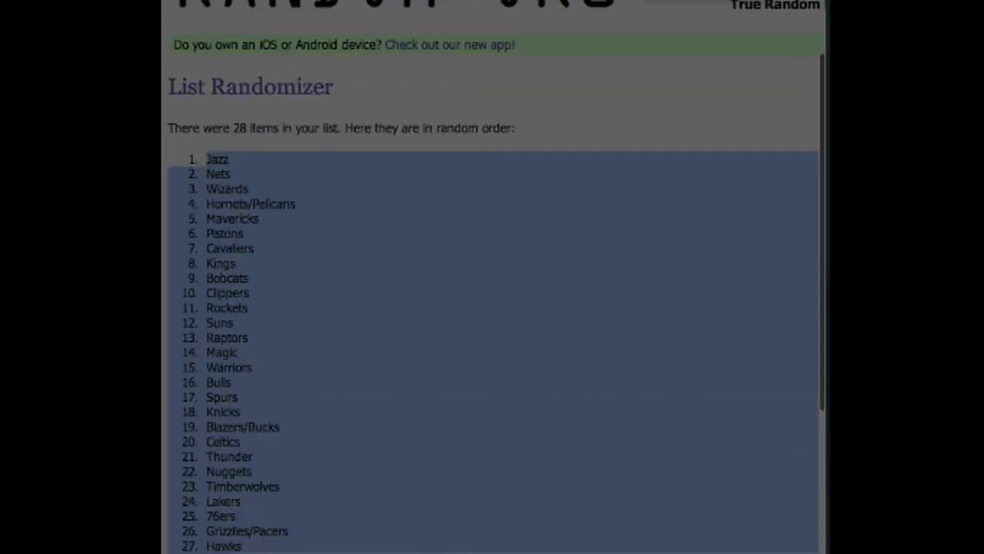
key(ctrl+plus)
scroll(492, 277, down, 4)
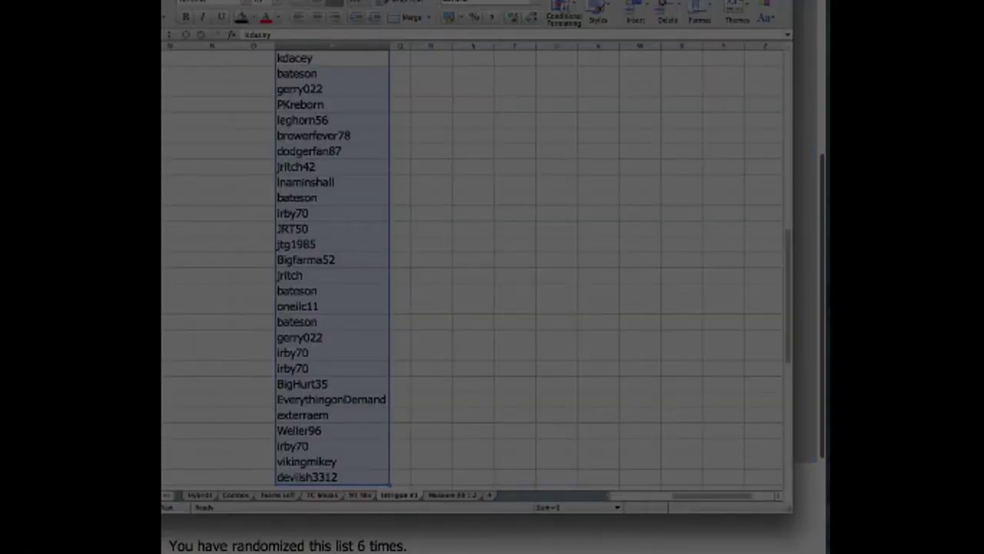
Step: Switch to Excel and paste the team names into column R alongside the usernames on the Intrigue #1 sheet
click(431, 58)
right_click(432, 56)
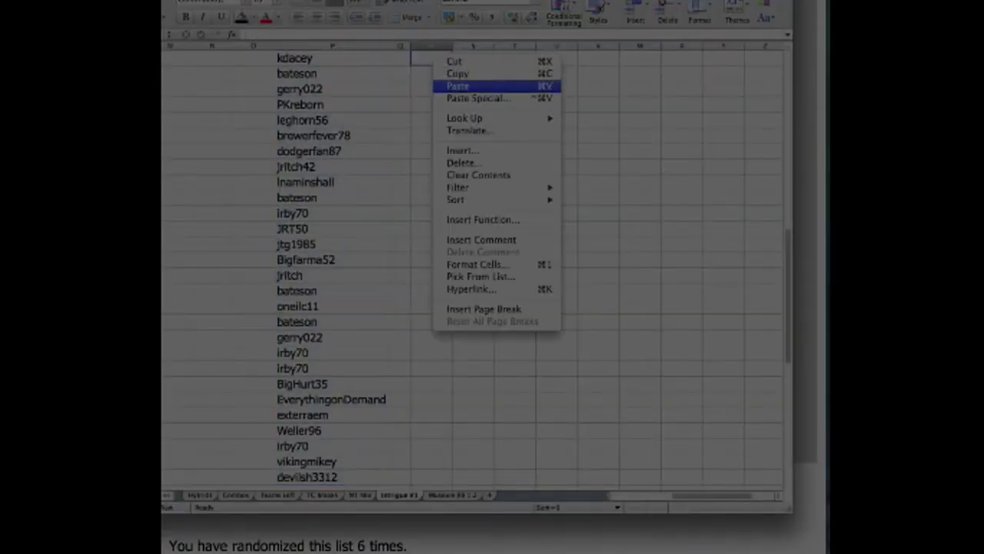
click(461, 85)
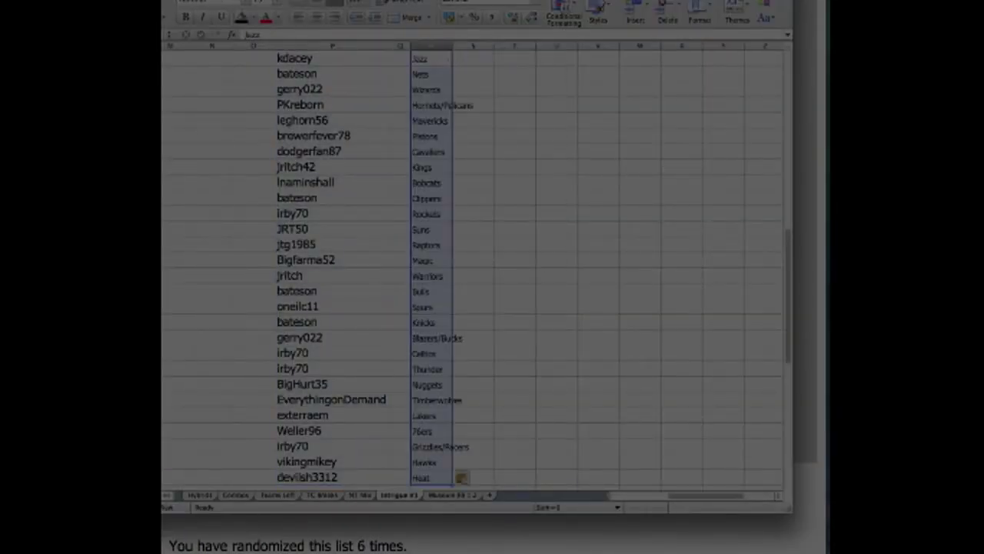
Step: Set the pasted team names' font size to 18 and fit column R's width to them
click(277, 2)
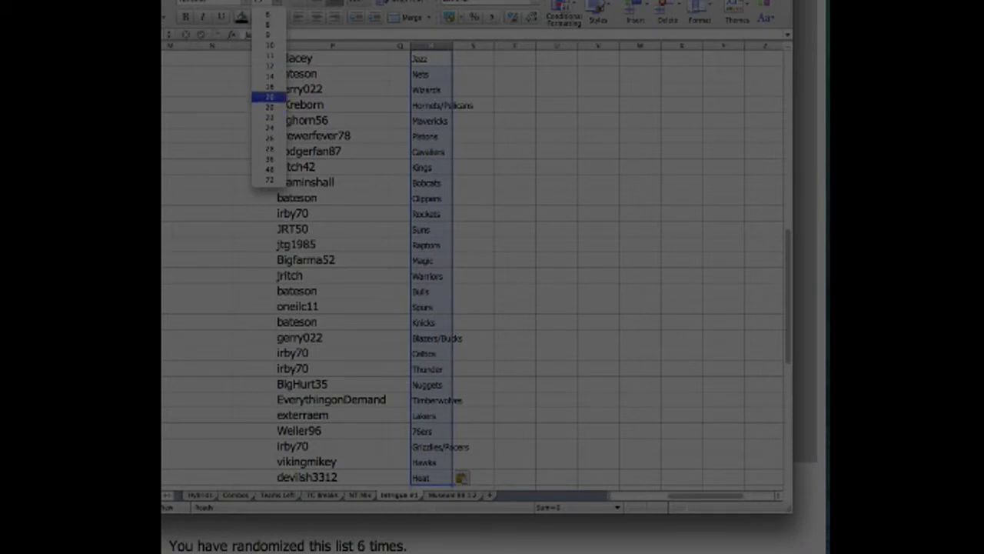
click(269, 97)
key(alt+h)
key(o)
key(i)
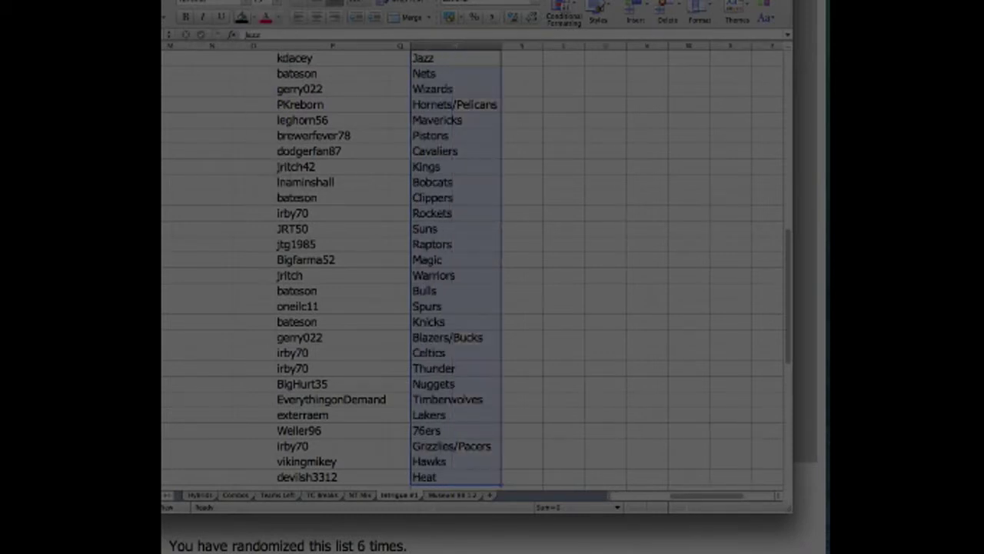
Step: Right-align the usernames in column P and enlarge the sheet's zoom level for reading the pairings
click(333, 46)
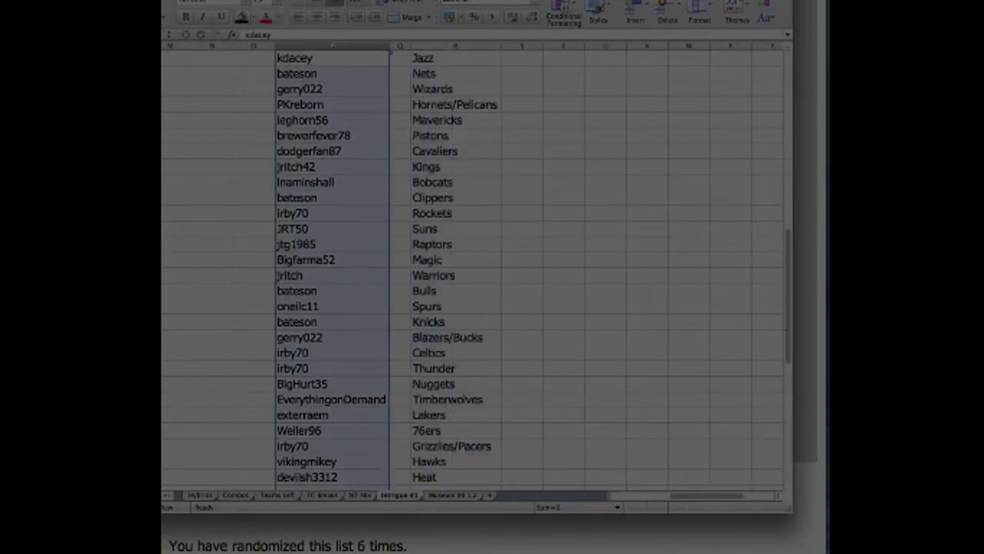
click(334, 17)
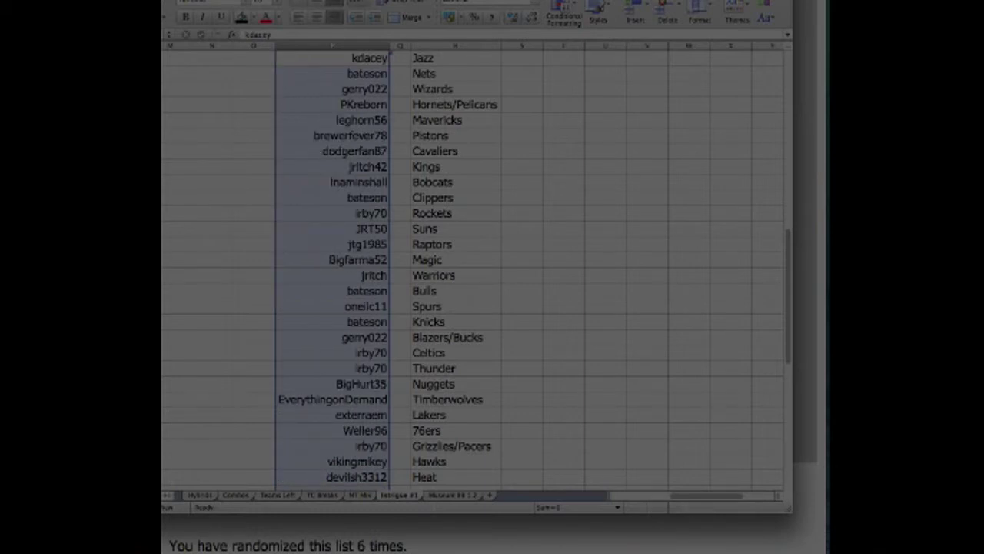
click(457, 2)
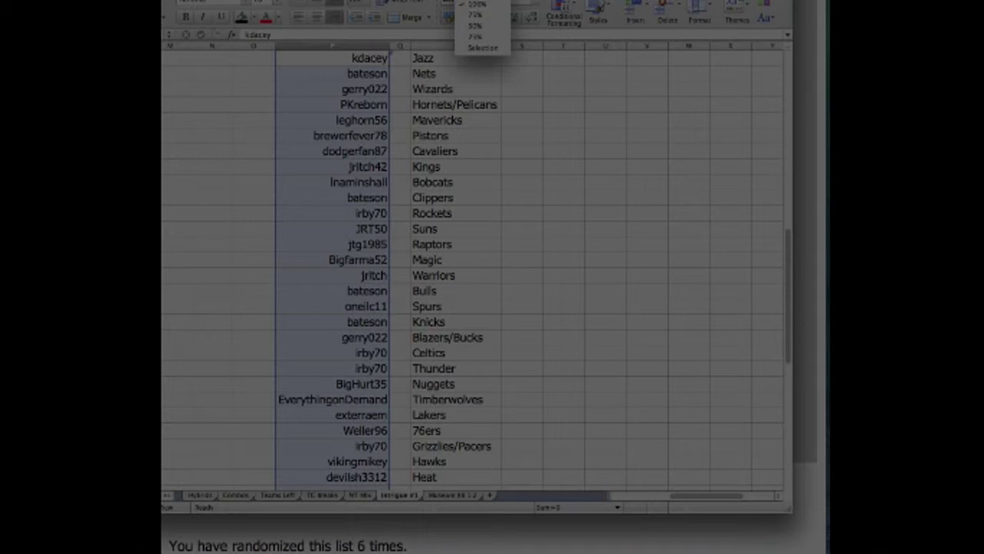
click(472, 13)
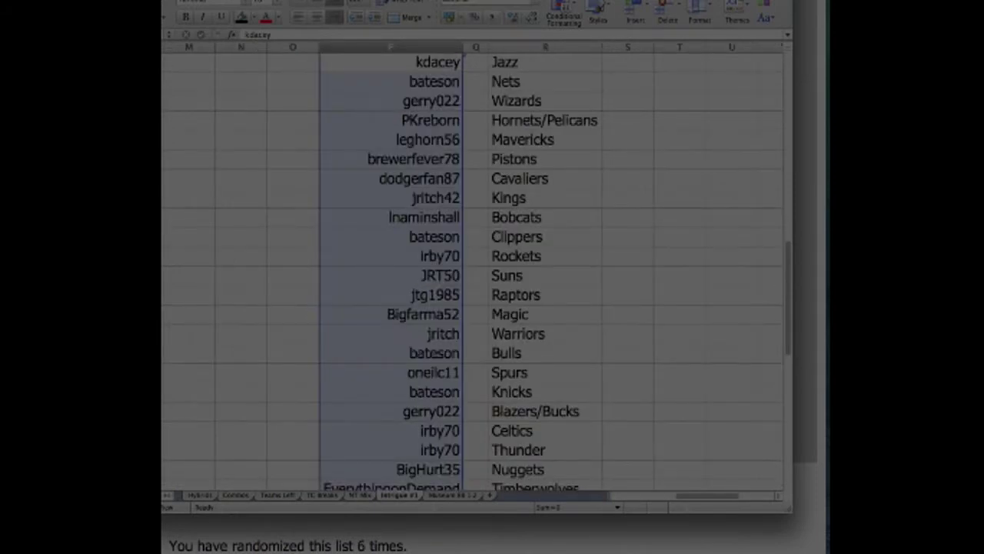
click(461, 2)
click(474, 15)
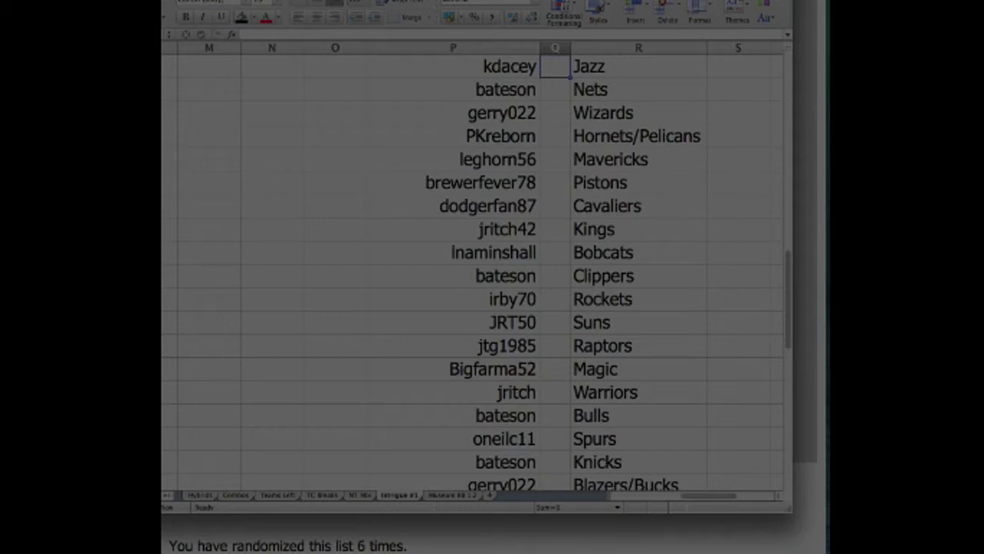
Step: Go through column Q row by row to review each username and its assigned team, from Jazz down to Heat
click(554, 89)
click(554, 112)
click(554, 135)
click(555, 158)
click(555, 182)
click(554, 205)
click(555, 228)
click(554, 252)
click(555, 276)
click(555, 298)
click(554, 322)
click(554, 345)
click(554, 368)
click(554, 392)
click(555, 415)
click(555, 438)
scroll(477, 269, down, 5)
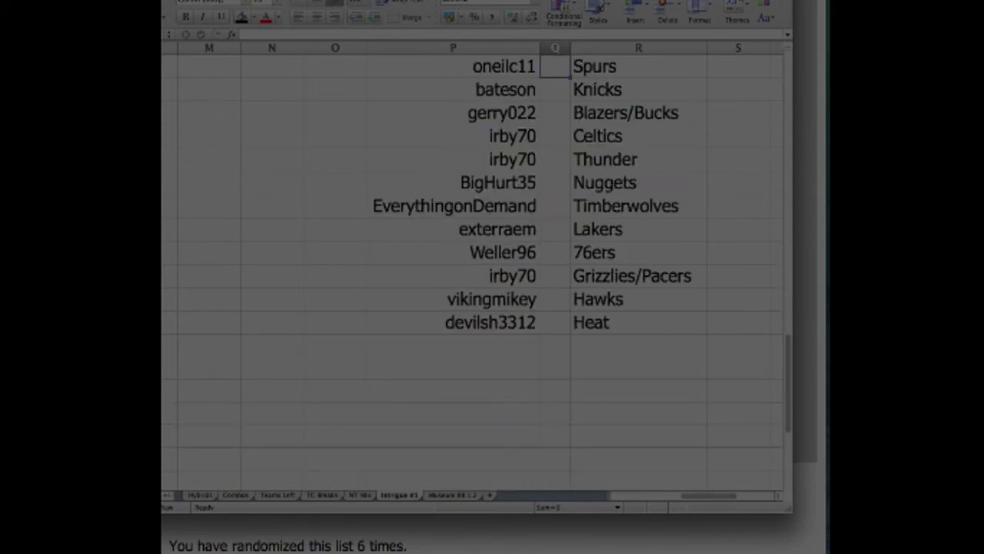
click(554, 89)
click(554, 112)
click(555, 136)
click(554, 158)
click(554, 183)
click(554, 205)
click(555, 229)
click(555, 252)
click(555, 275)
click(554, 299)
click(555, 322)
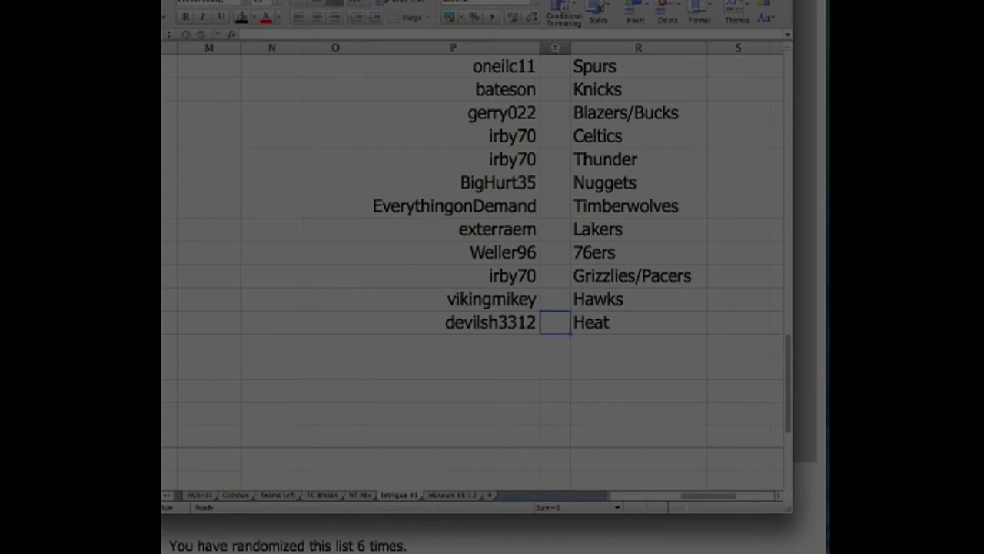